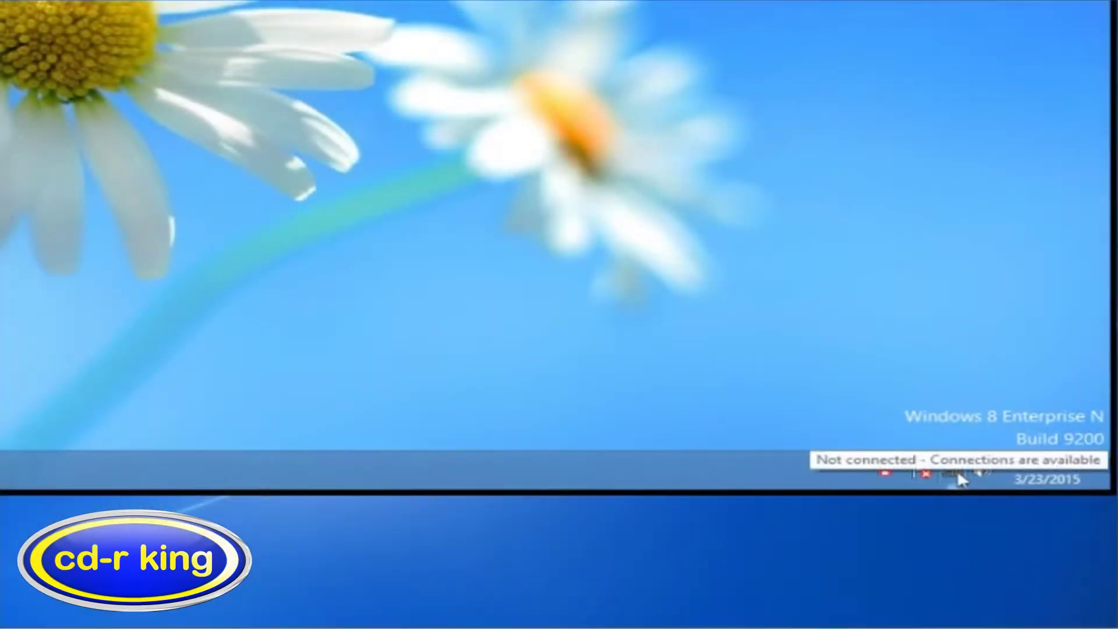
Join the mFi_10019F Wi-Fi network by entering its security key, declining network sharing
left_click(955, 469)
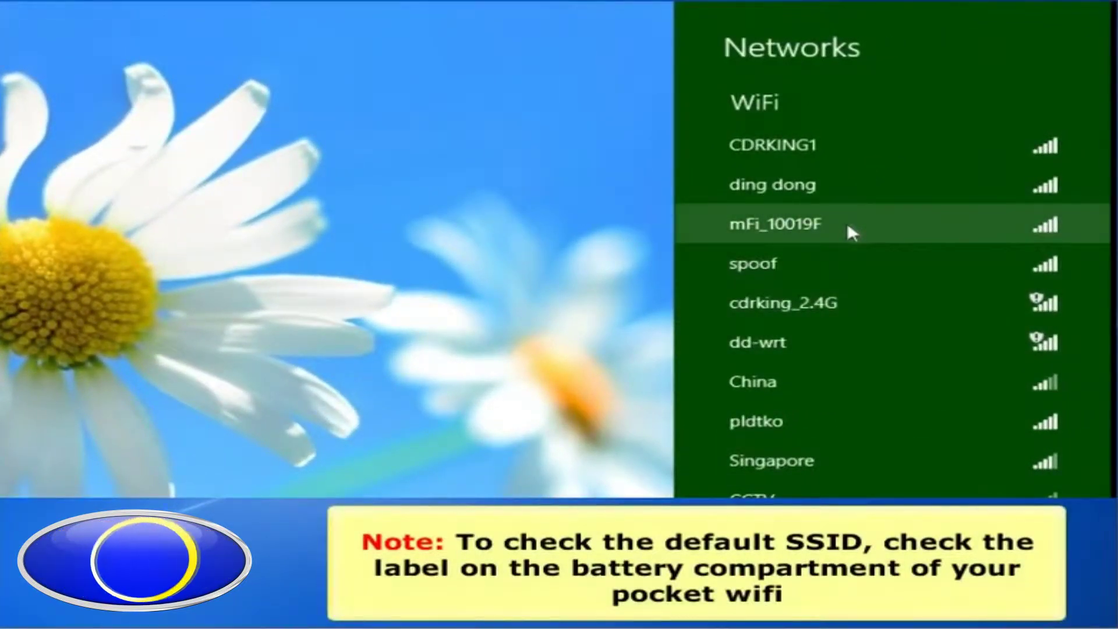
left_click(848, 227)
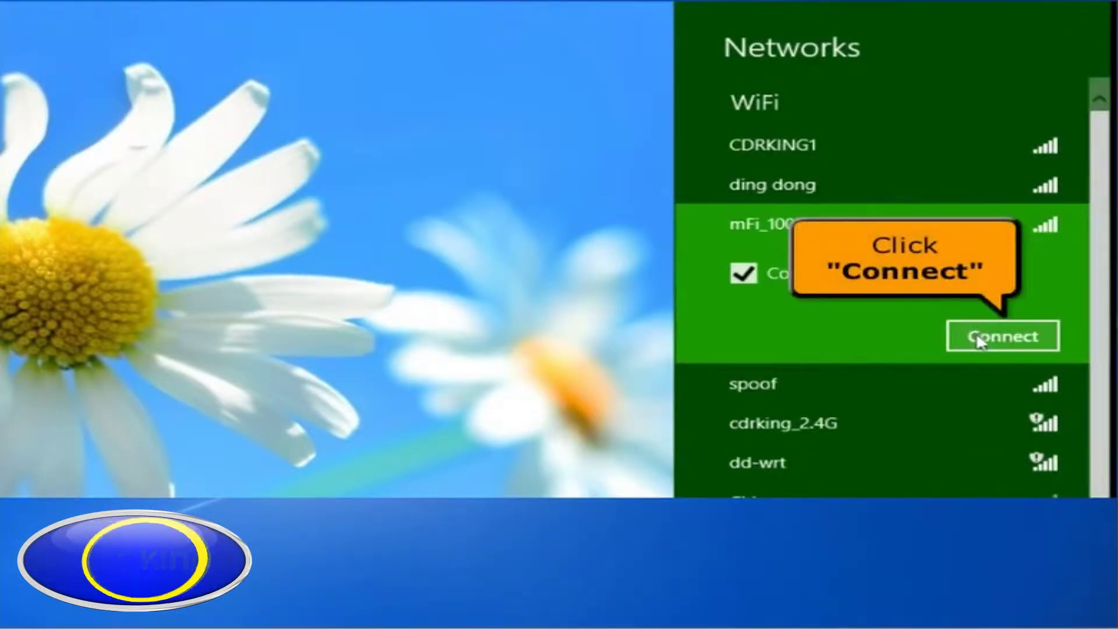
left_click(978, 337)
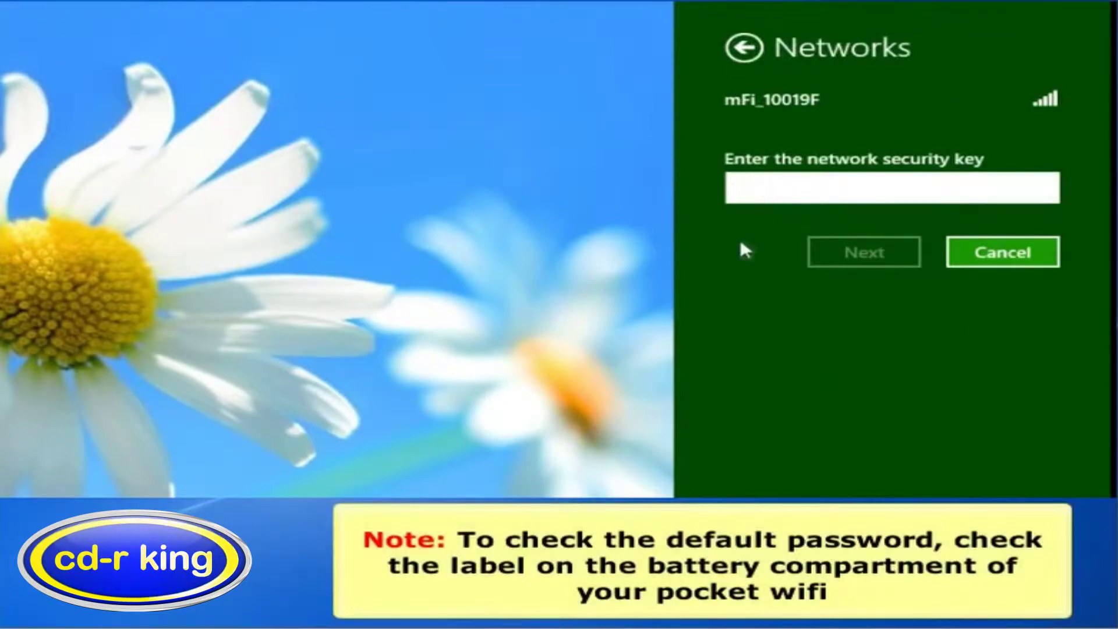
type("123456789")
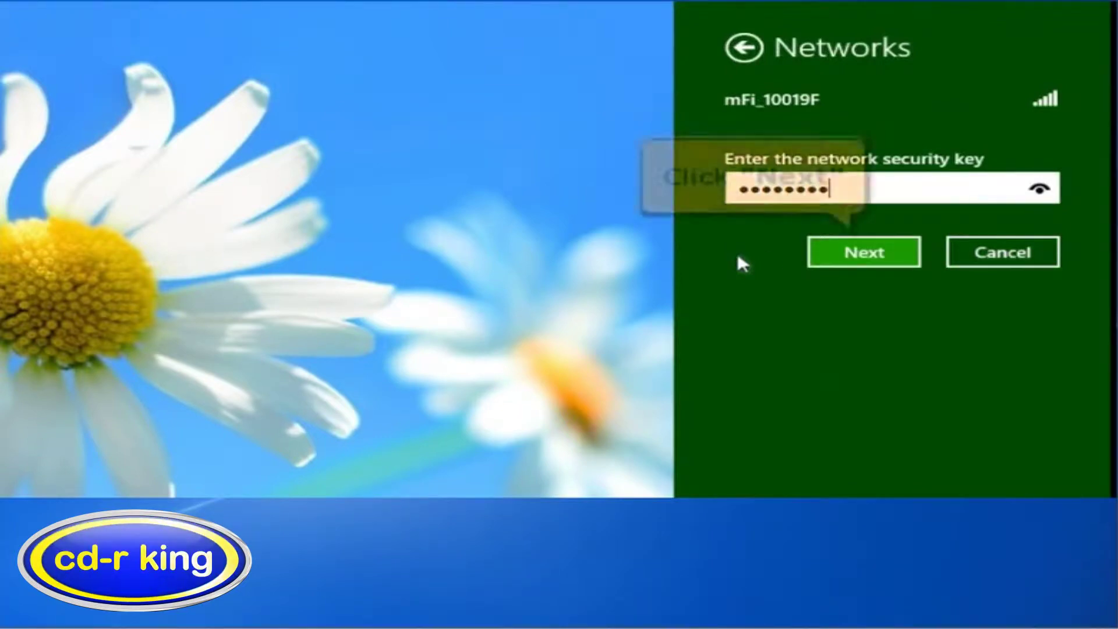
left_click(829, 250)
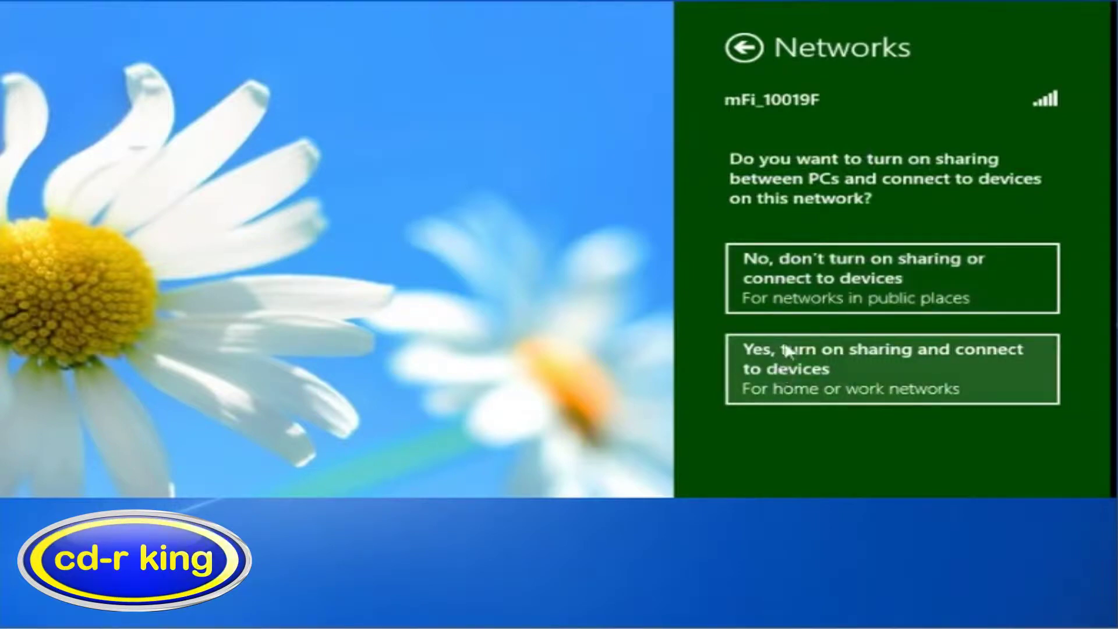
left_click(791, 290)
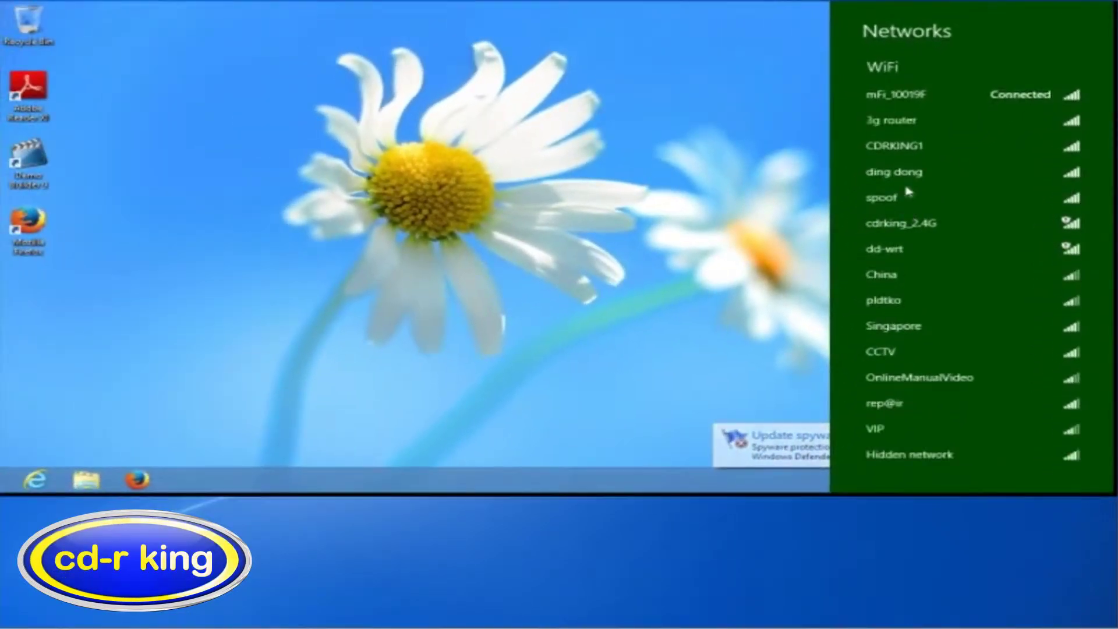
Look up the Wi-Fi connection's default gateway 192.168.0.1 in Network and Sharing Center, then close all windows
left_click(750, 360)
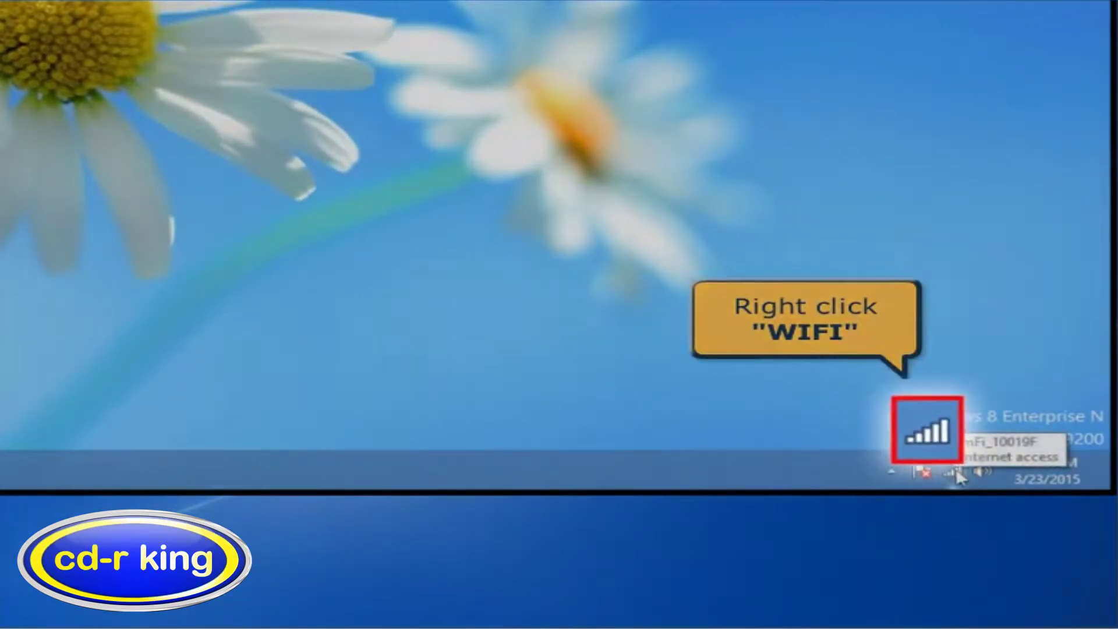
right_click(956, 470)
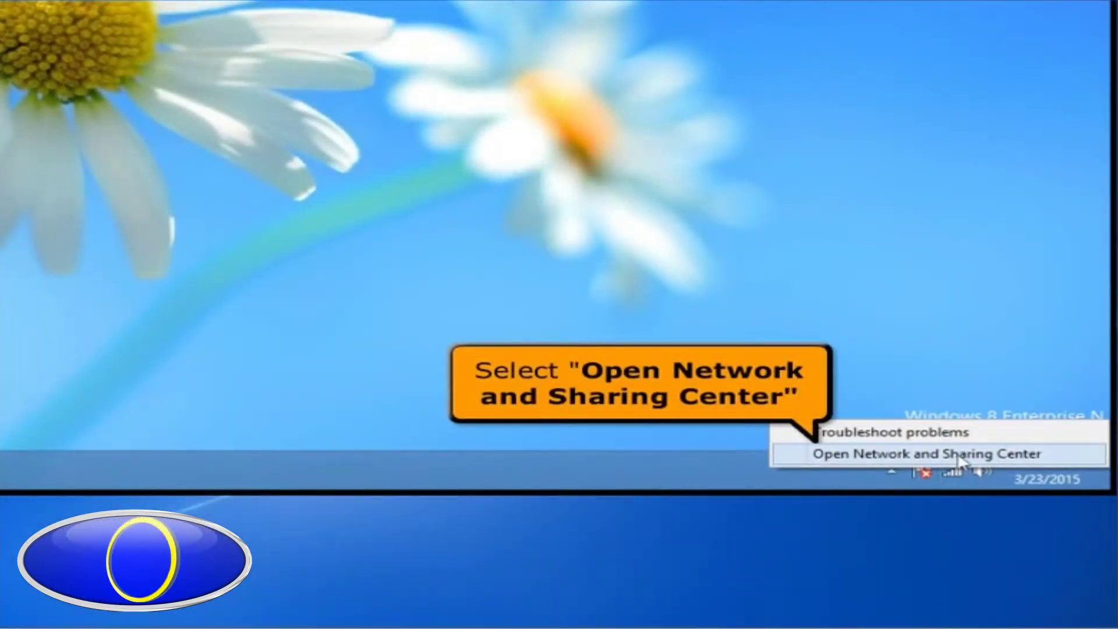
left_click(960, 455)
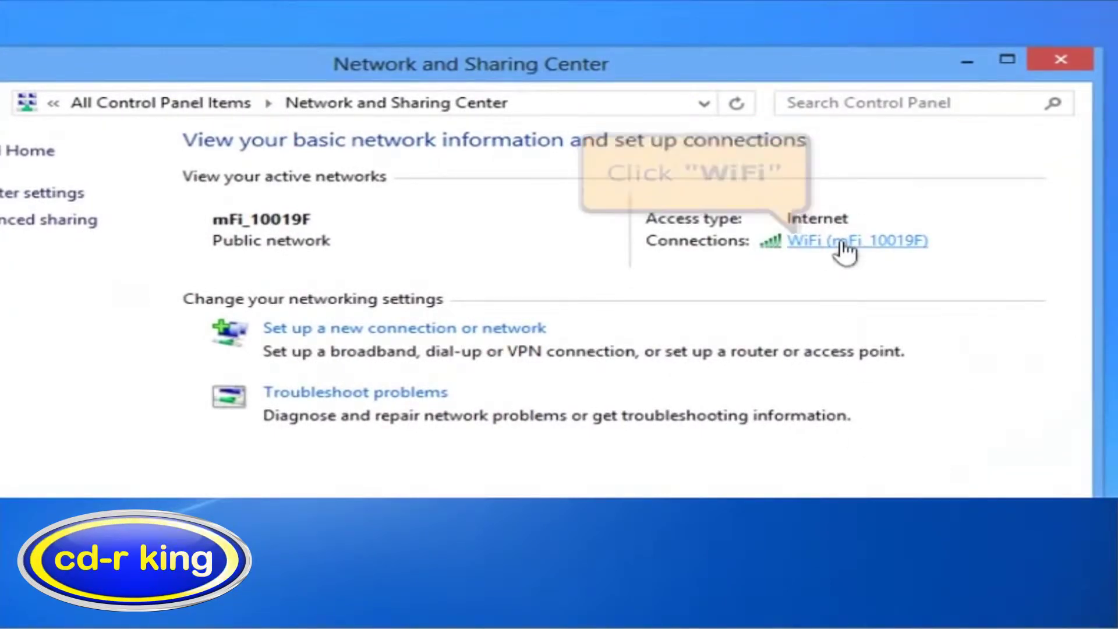
left_click(845, 241)
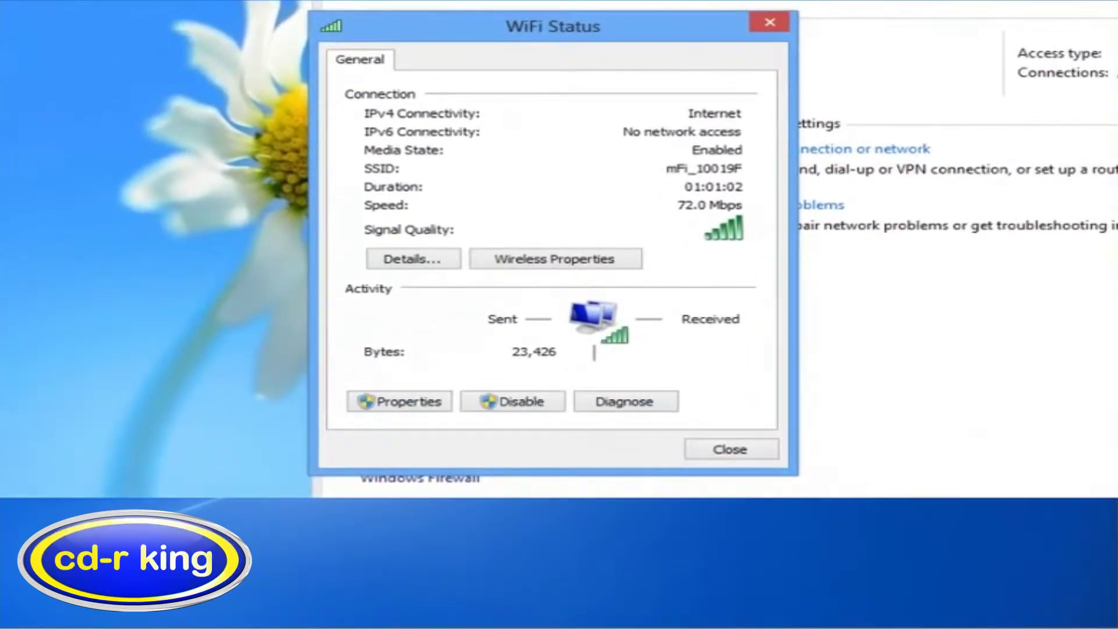
left_click(413, 259)
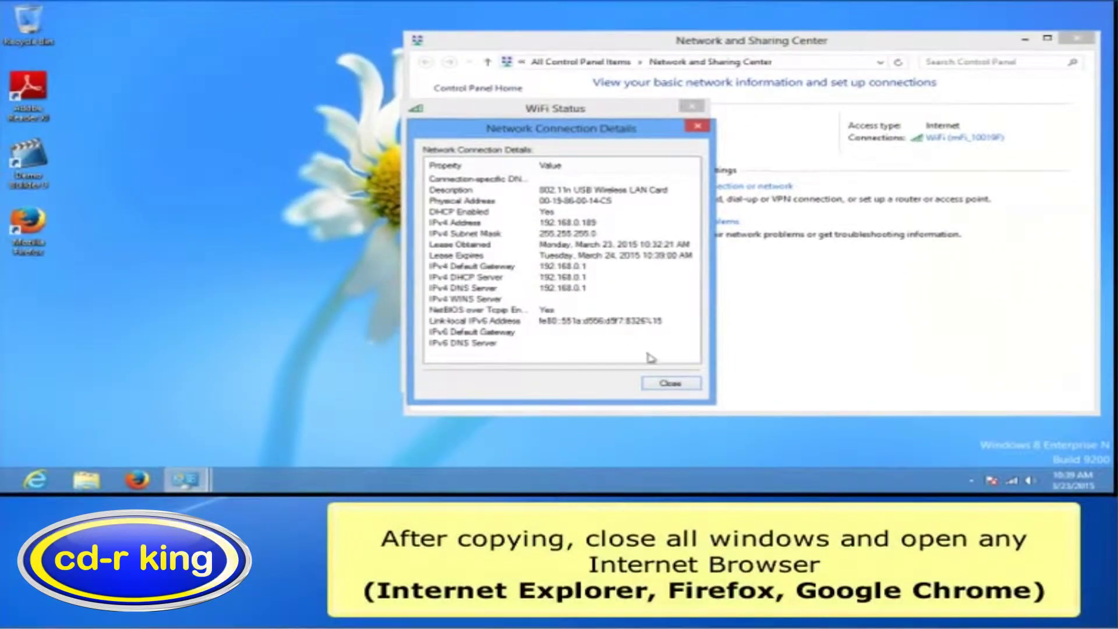
left_click(670, 383)
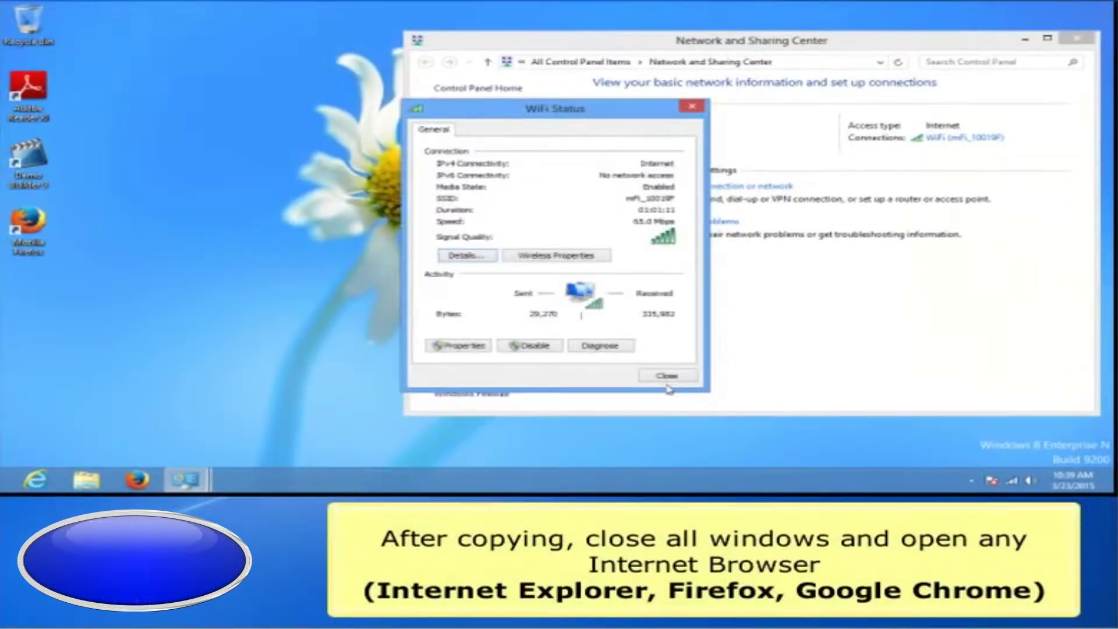
left_click(667, 378)
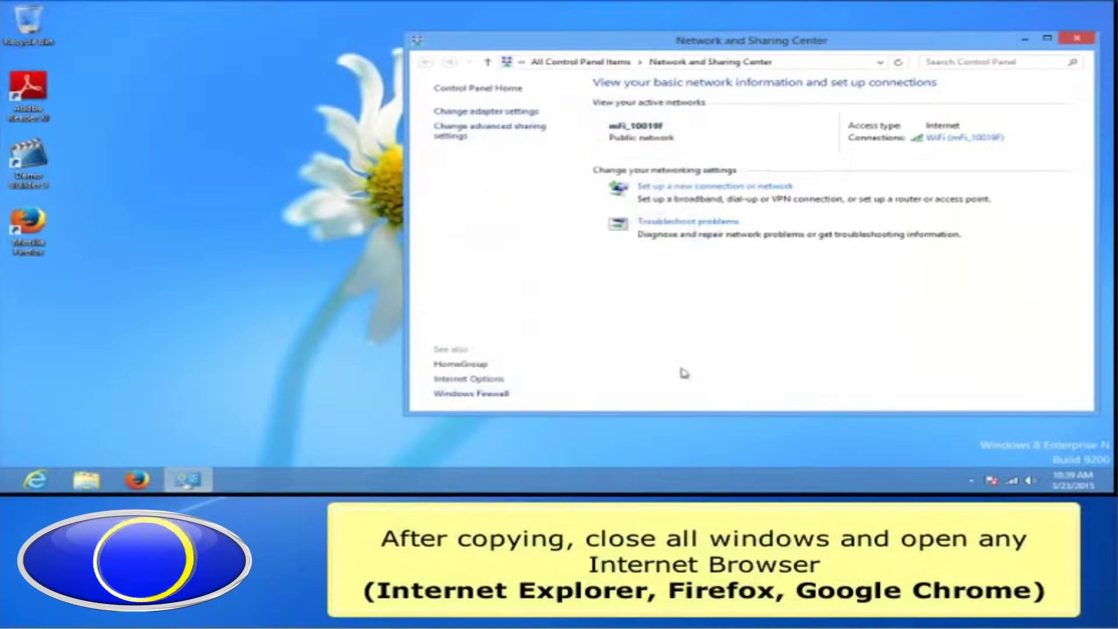
left_click(1078, 40)
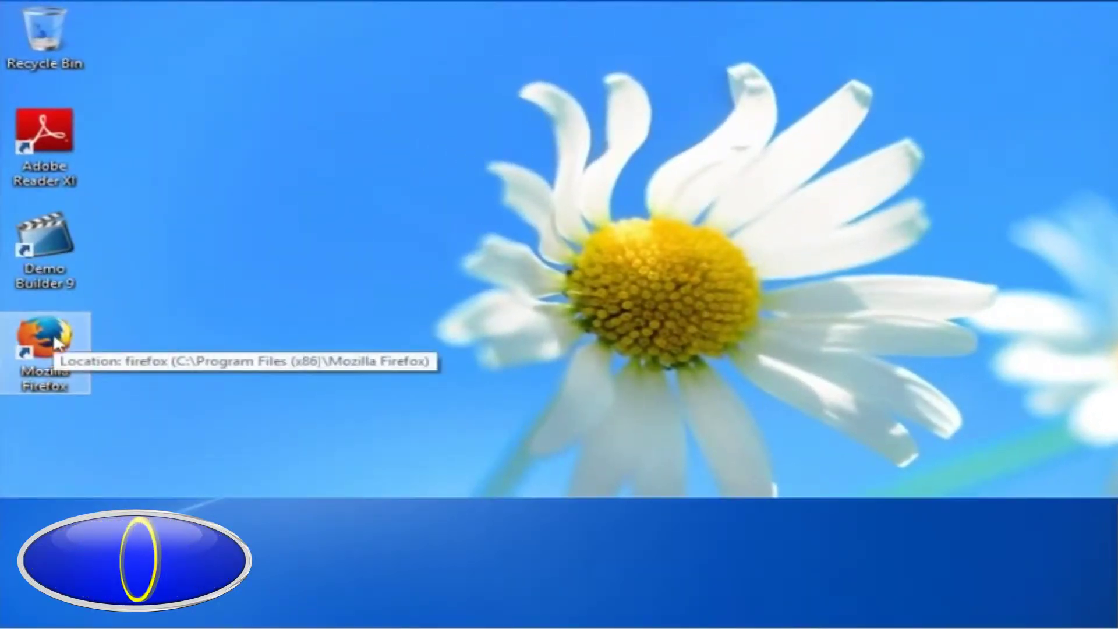
Launch Firefox and load the pocket WiFi admin address 192.168.0.1
double_click(59, 344)
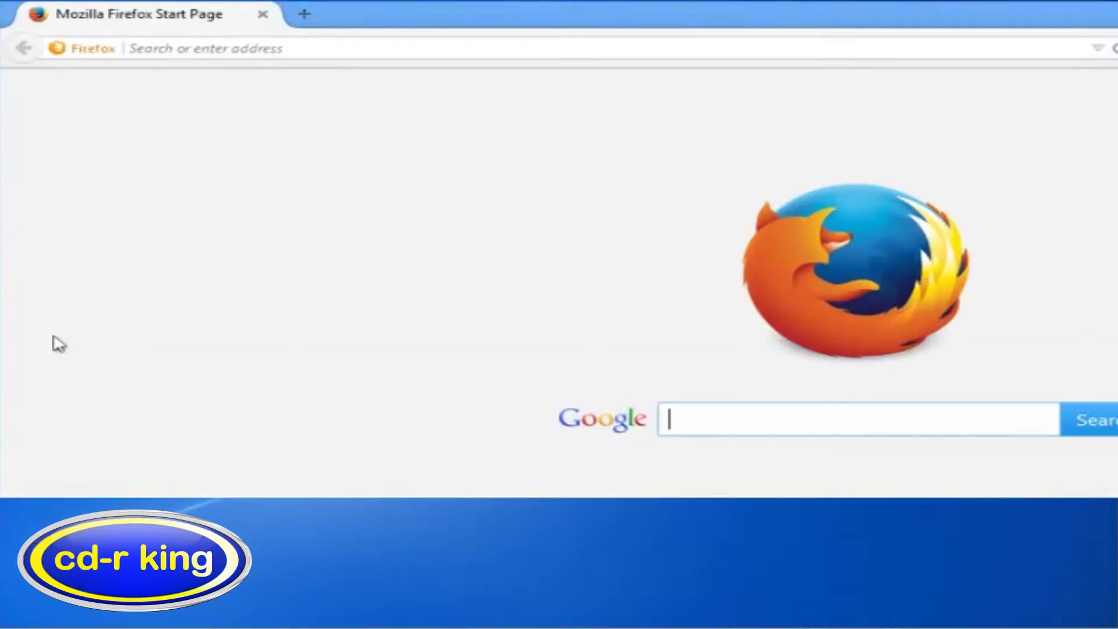
left_click(166, 49)
type("1")
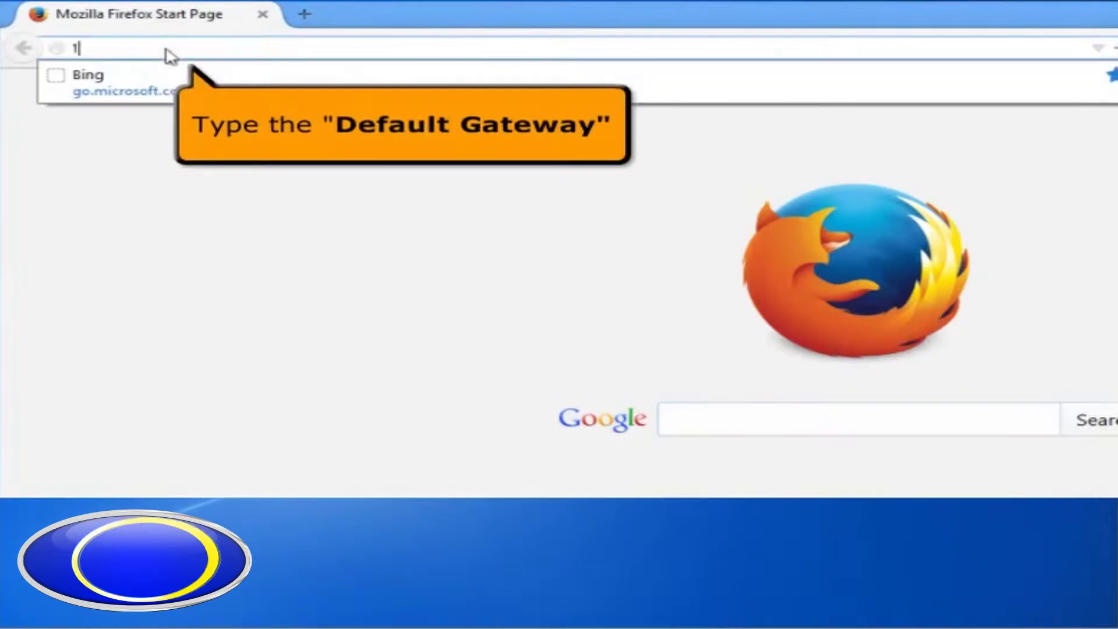
type("92.168.0.1")
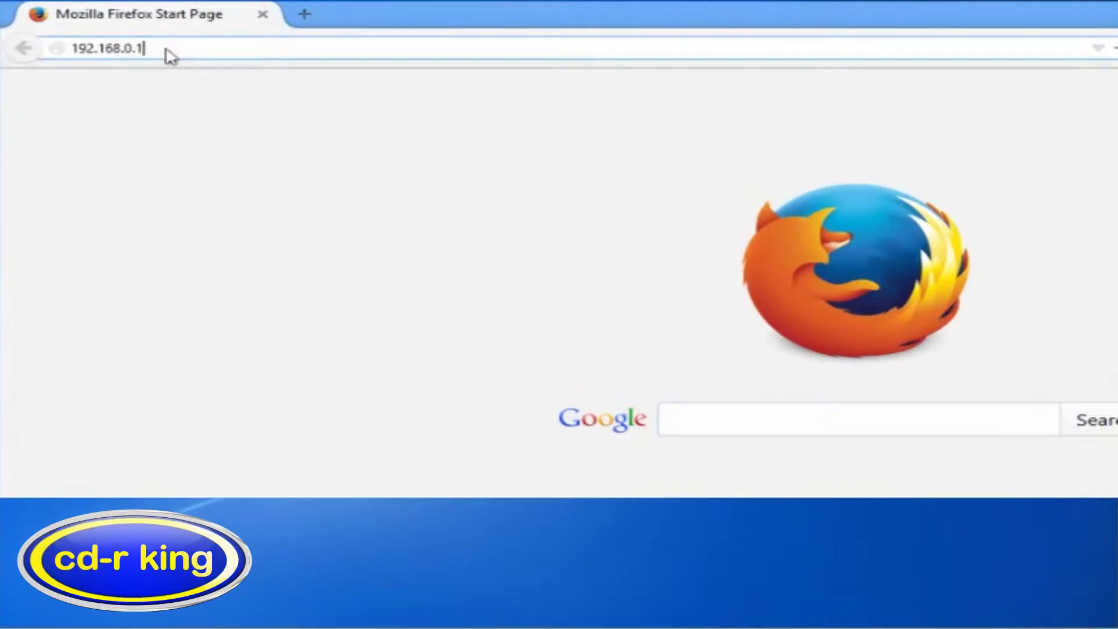
key("Return")
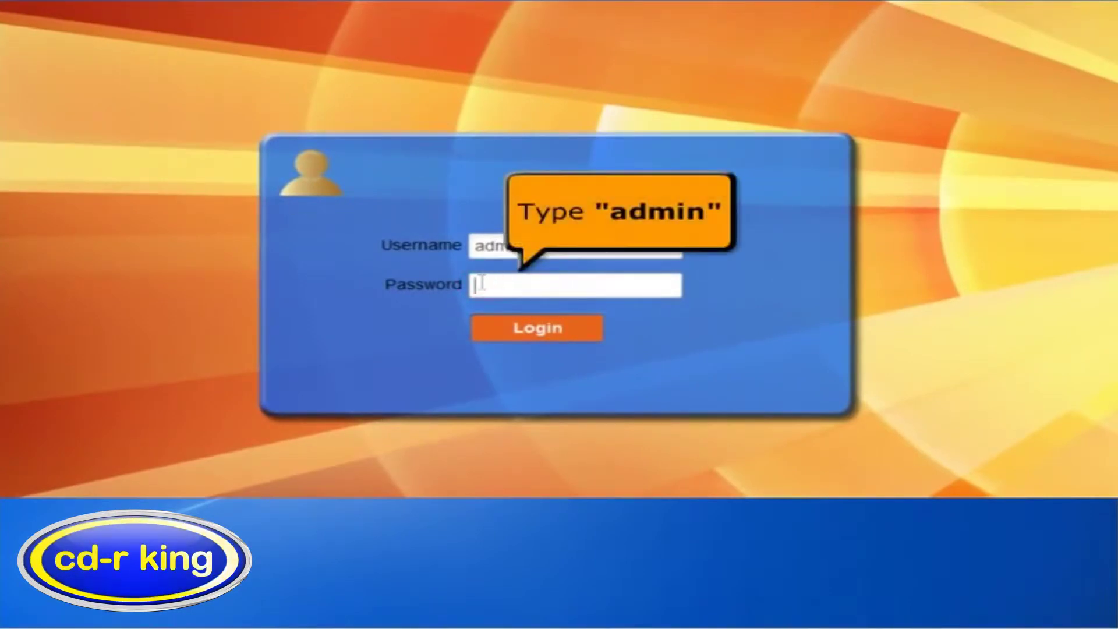
Log in to the MiFi admin page with the admin password and disconnect the mobile network connection
key("Tab")
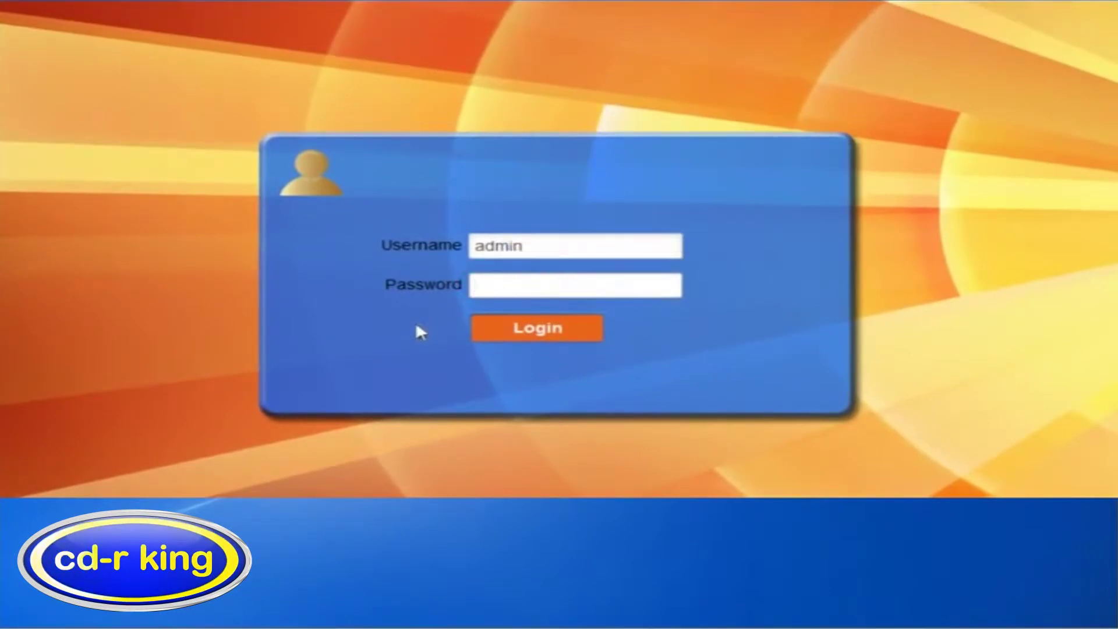
type("admin")
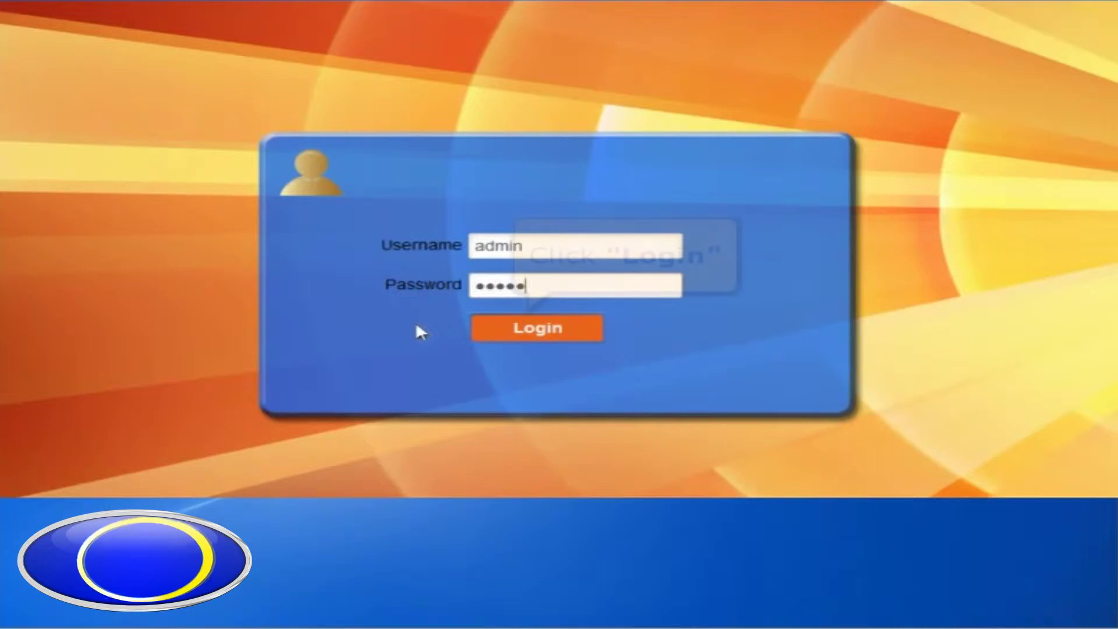
left_click(546, 336)
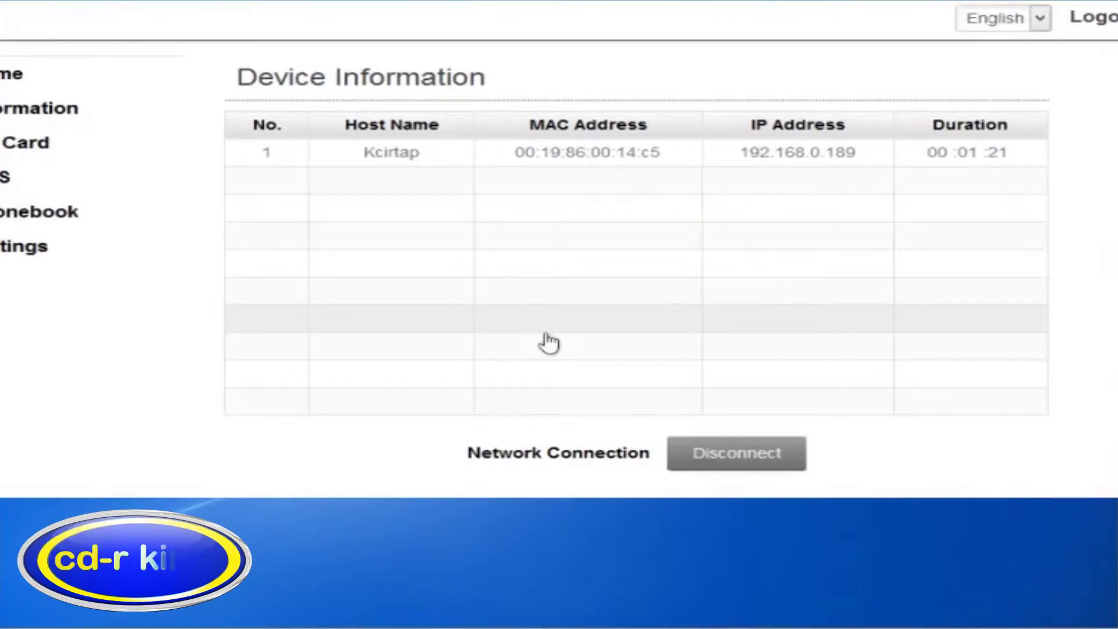
left_click(720, 457)
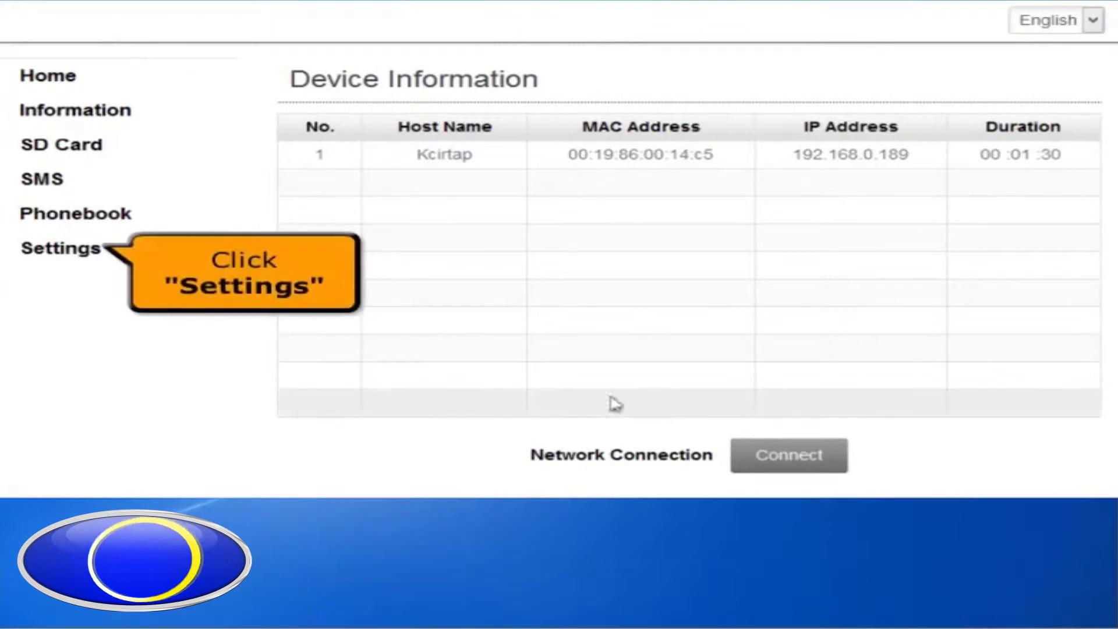
Go to Settings > Network Settings > APN and switch the APN mode to Manual
left_click(77, 262)
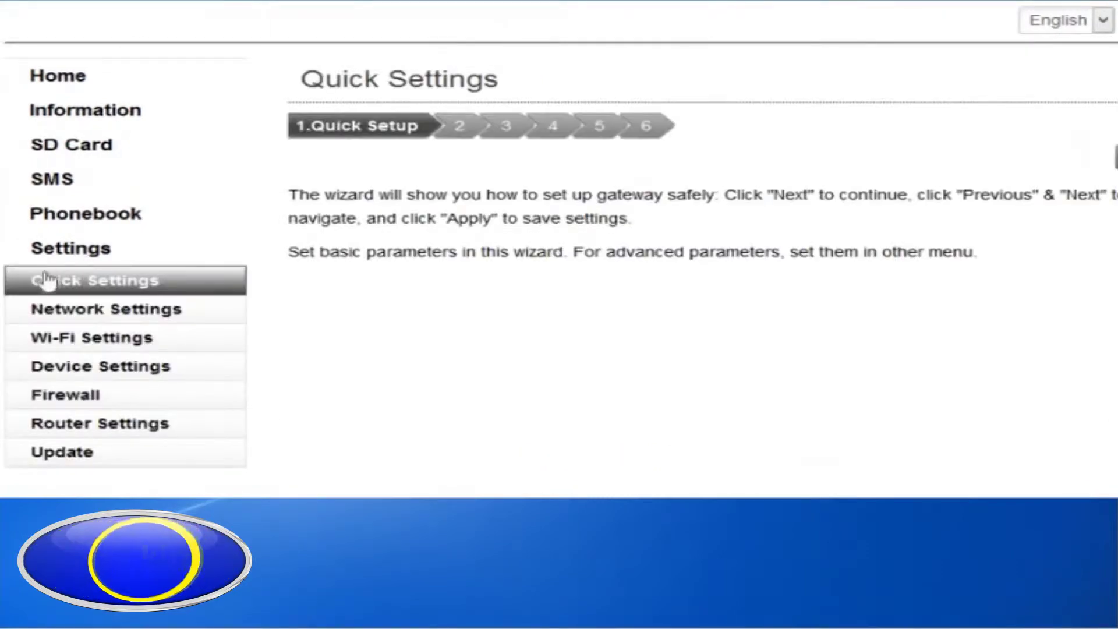
left_click(52, 315)
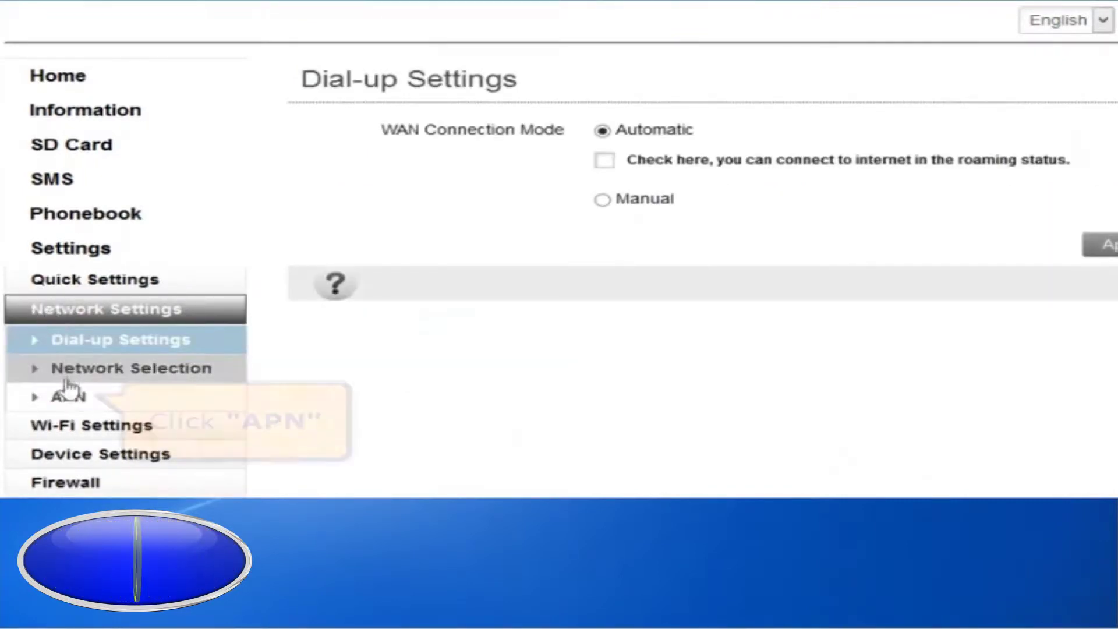
left_click(70, 399)
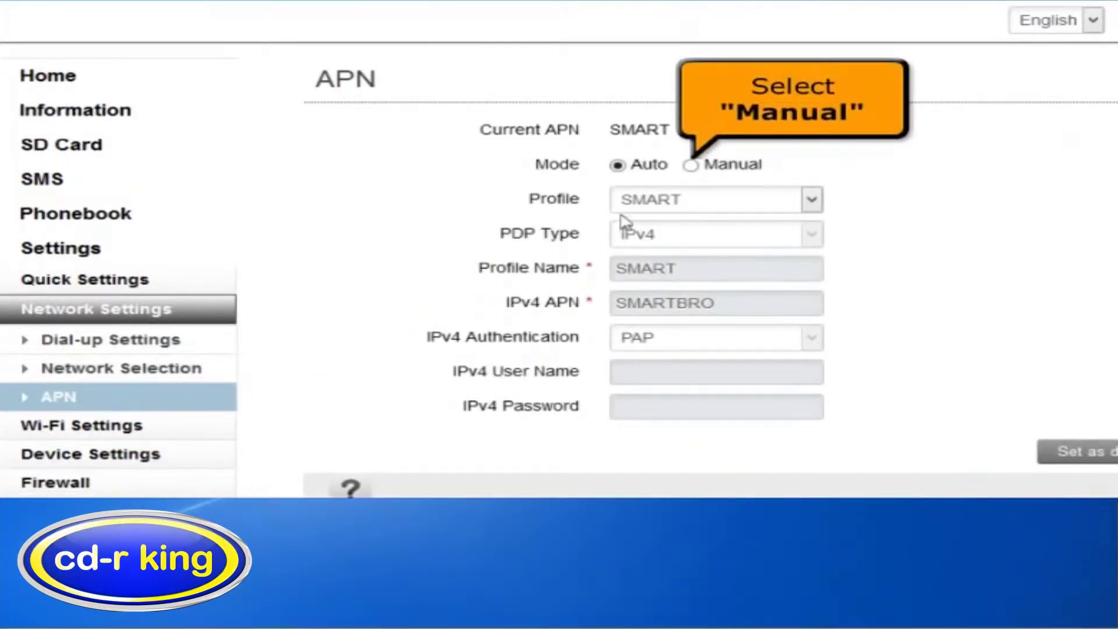
left_click(691, 166)
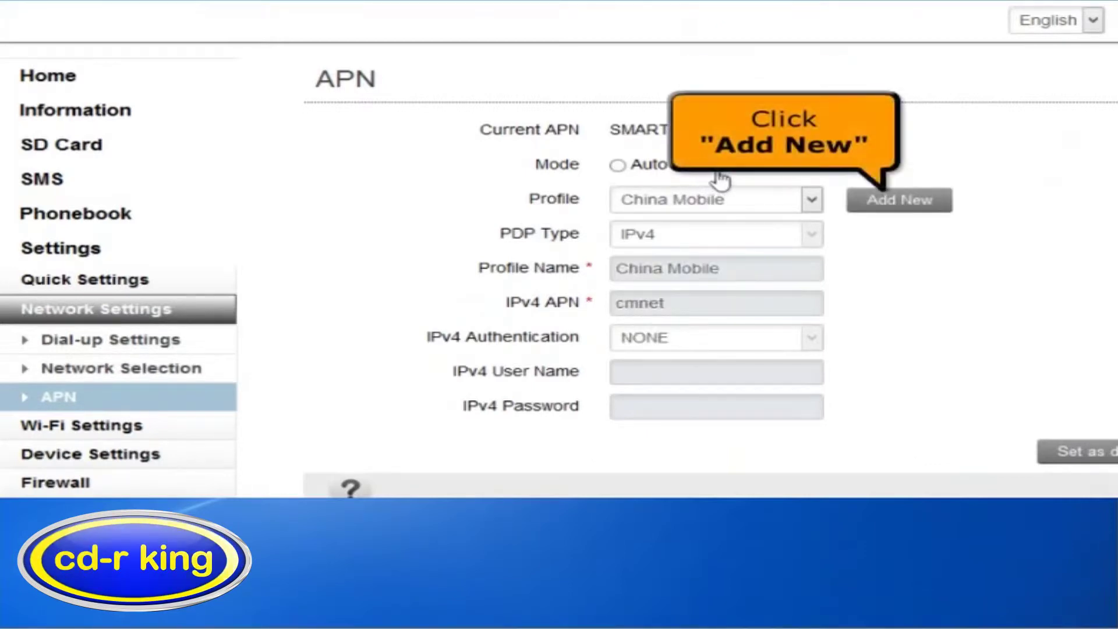
Add a new APN profile named 'Smart Buddy' with IPv4 APN 'internet'
left_click(899, 201)
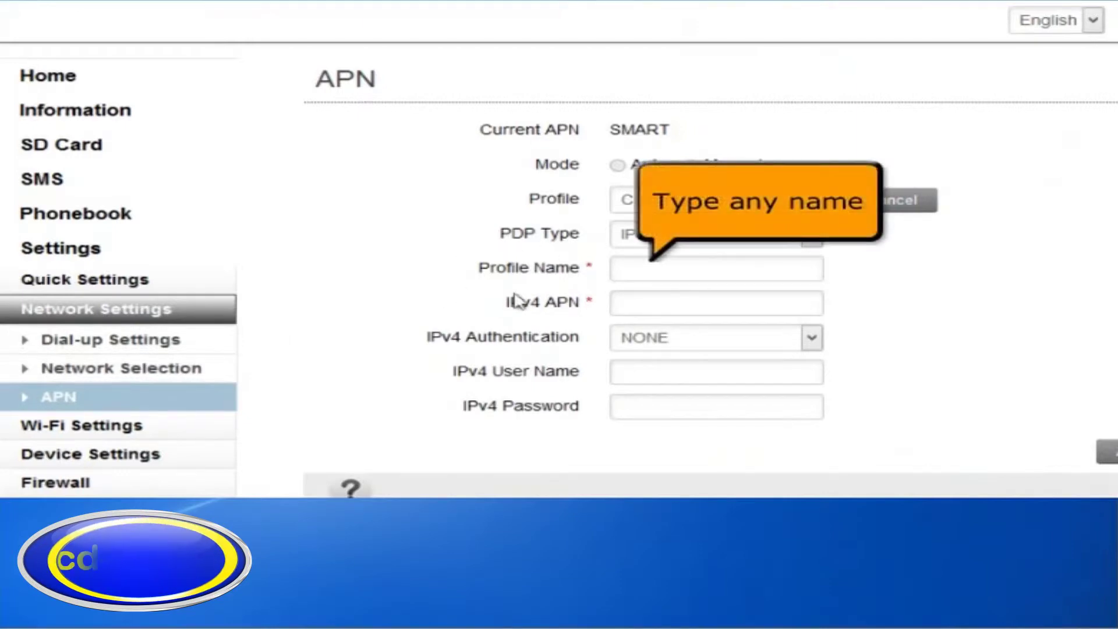
left_click(636, 269)
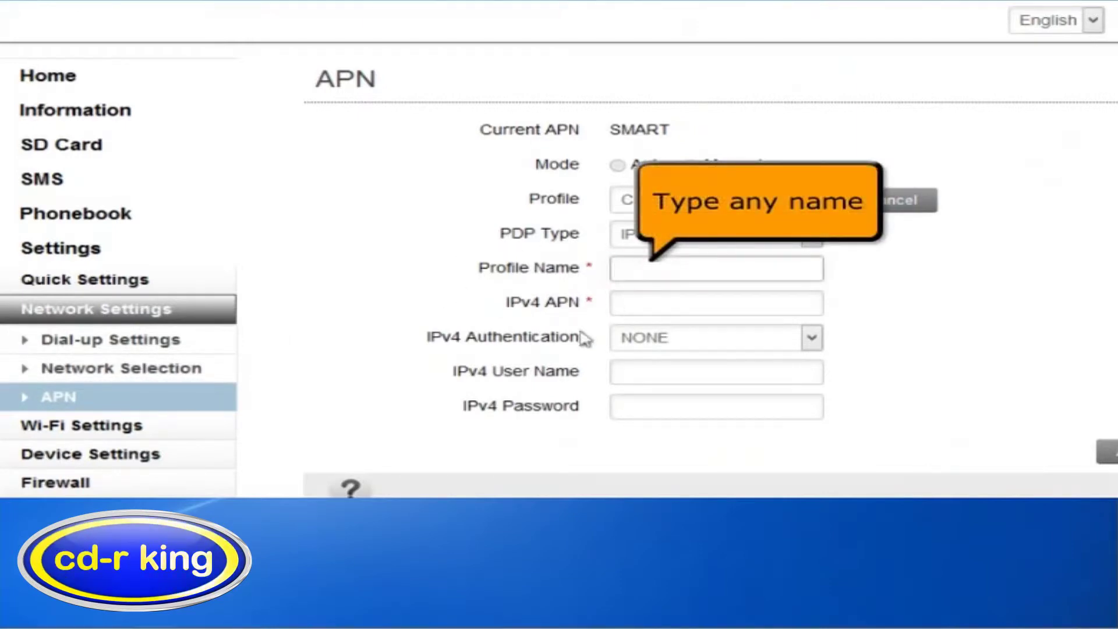
type("Smart")
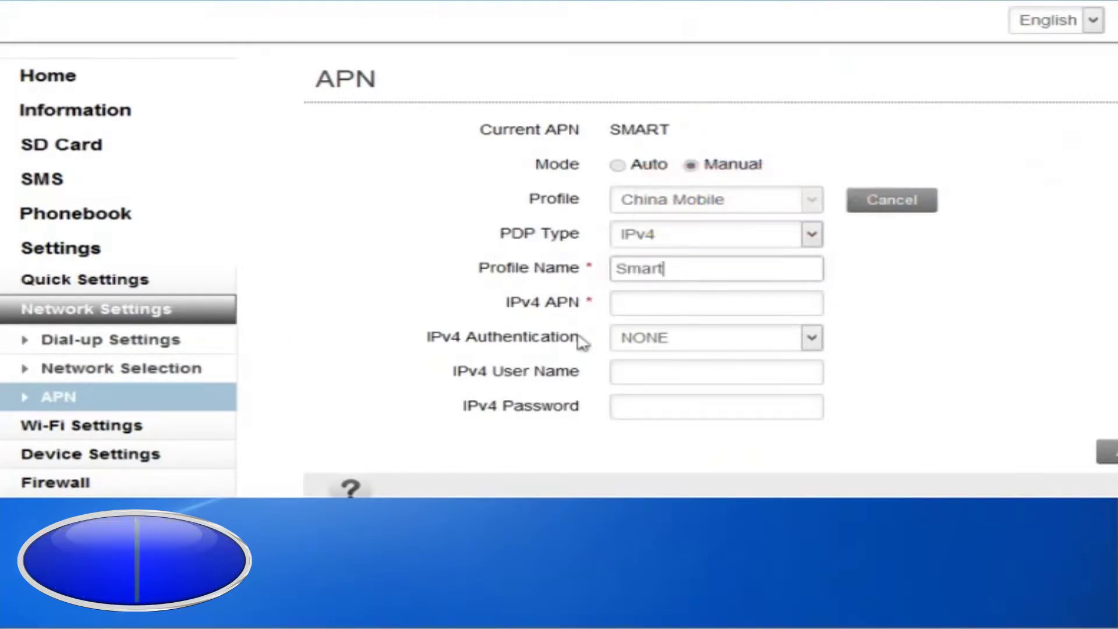
type(" Buddy")
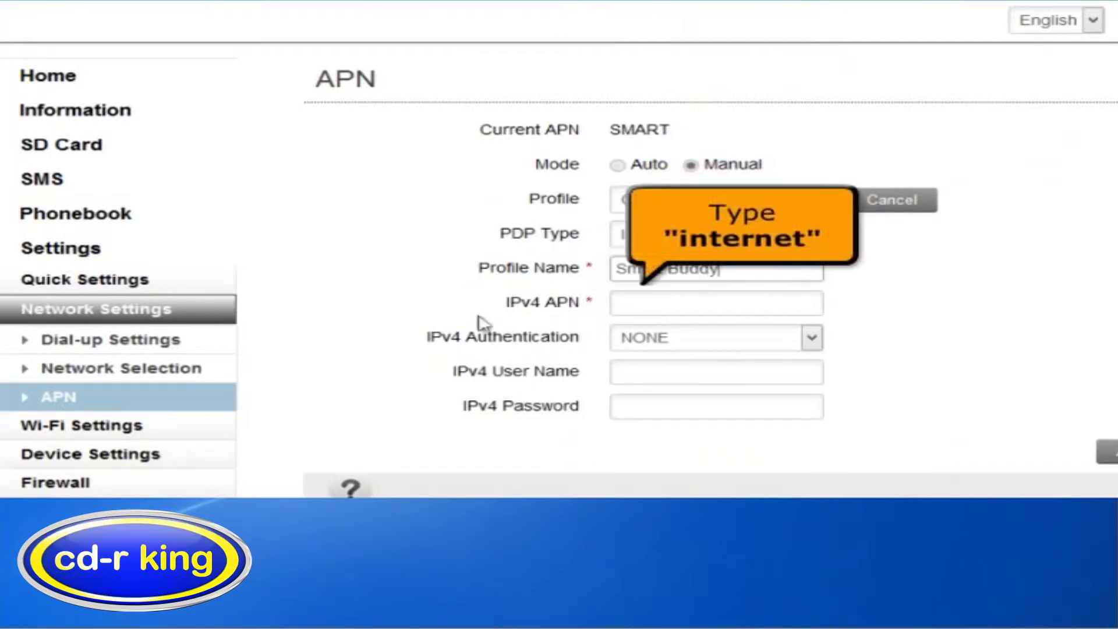
left_click(629, 308)
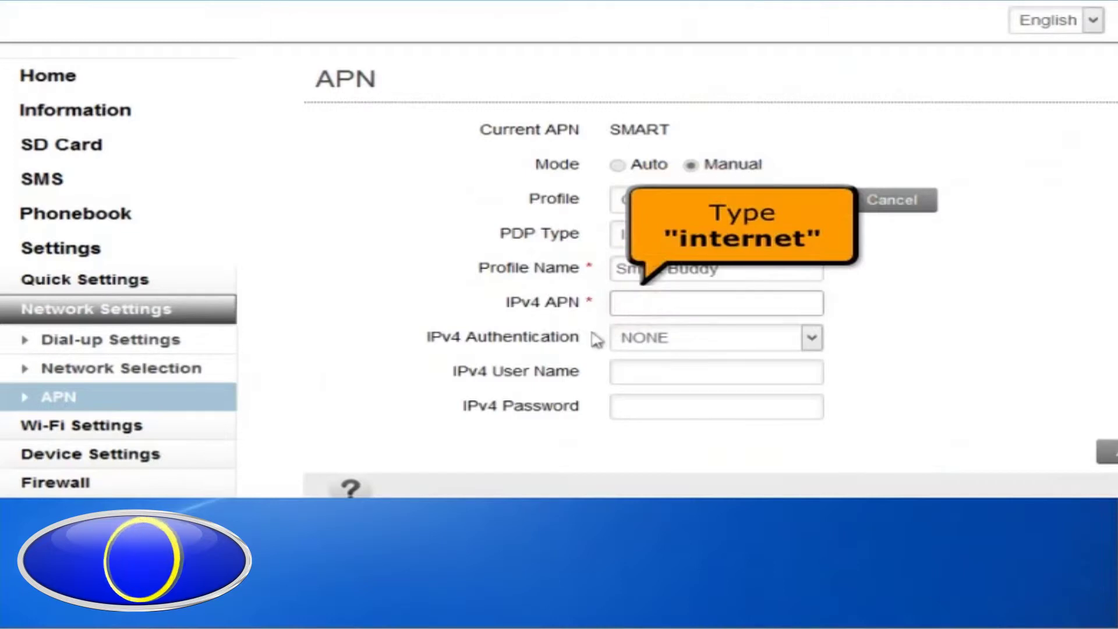
type("internet")
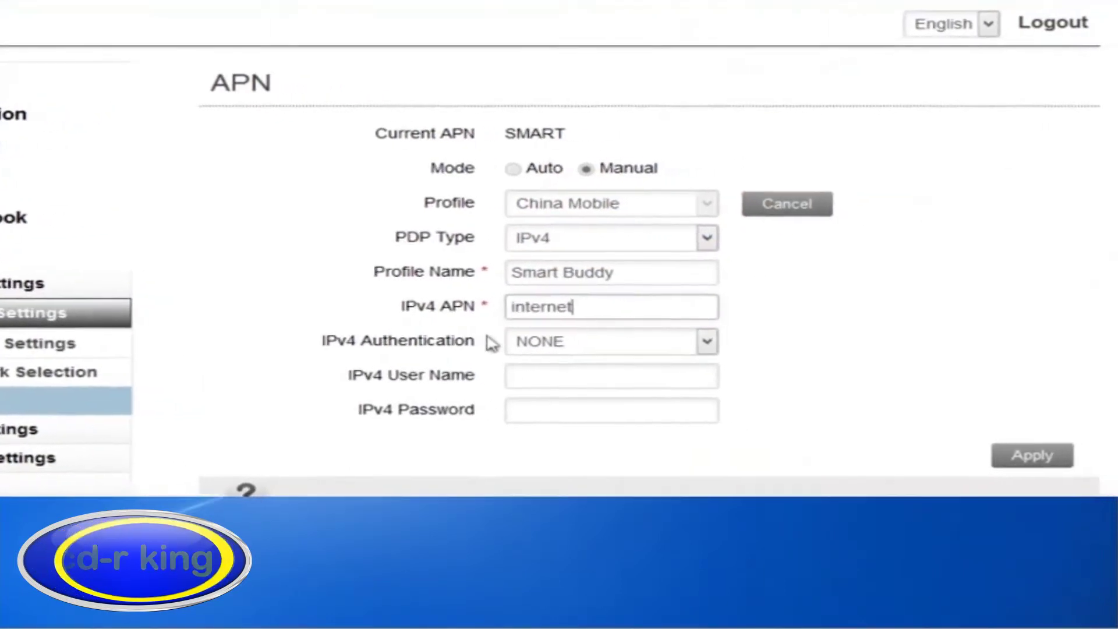
Apply the Smart Buddy profile, then select it under Manual mode and set it as default
left_click(1018, 457)
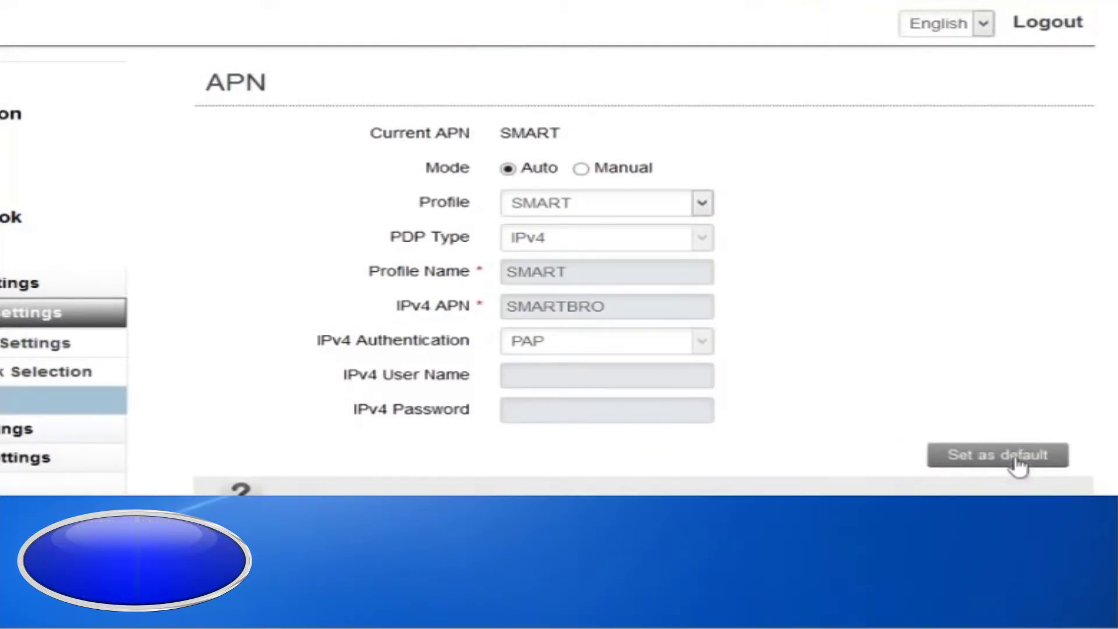
left_click(581, 169)
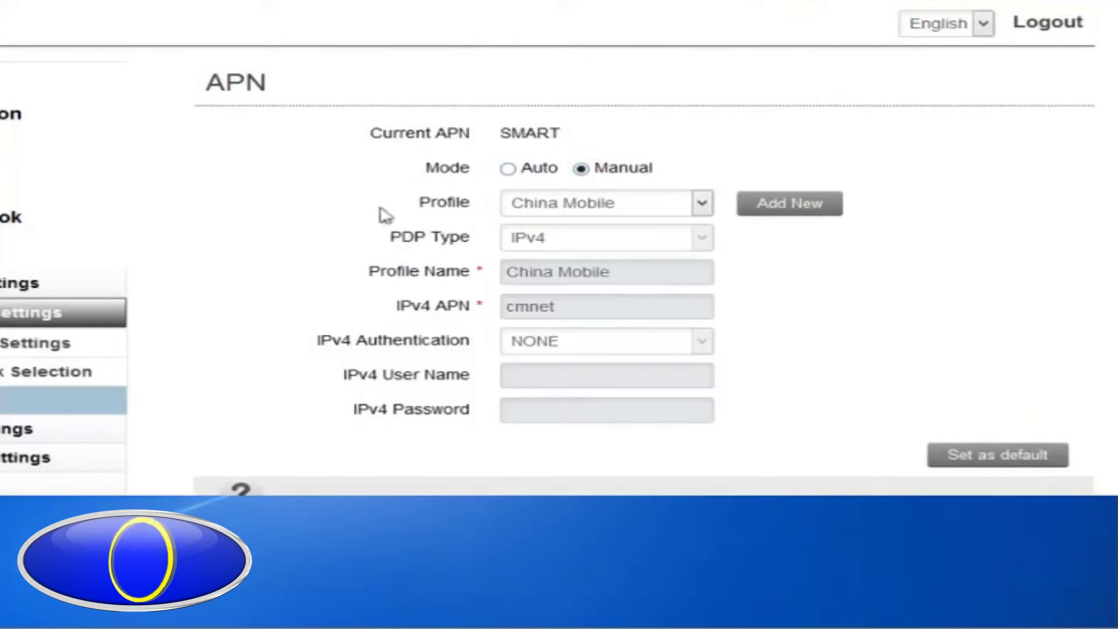
left_click(705, 202)
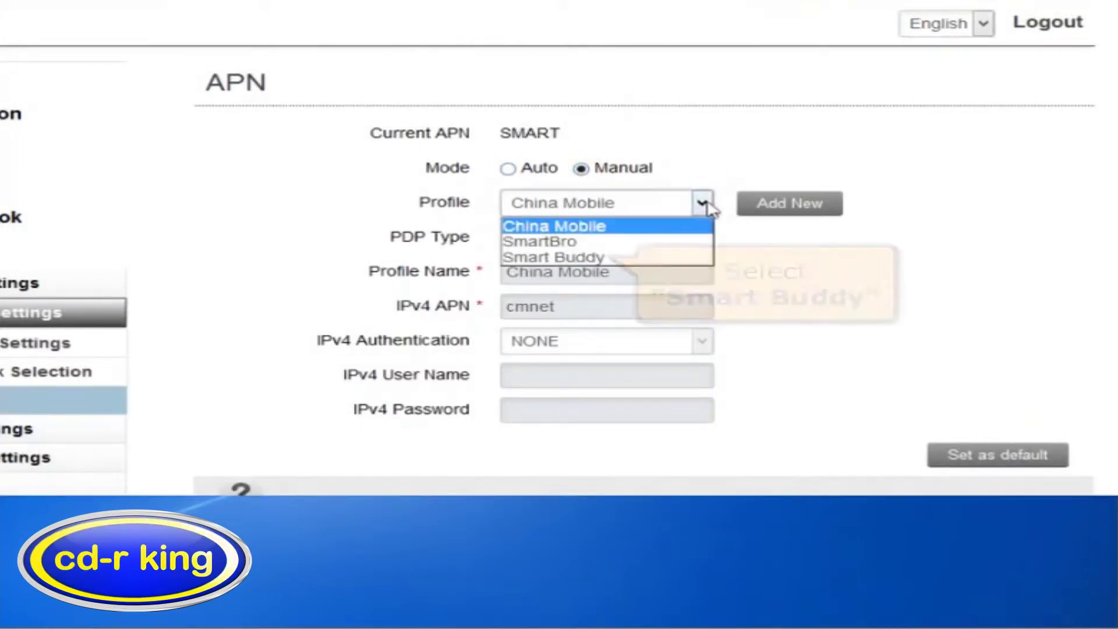
left_click(639, 259)
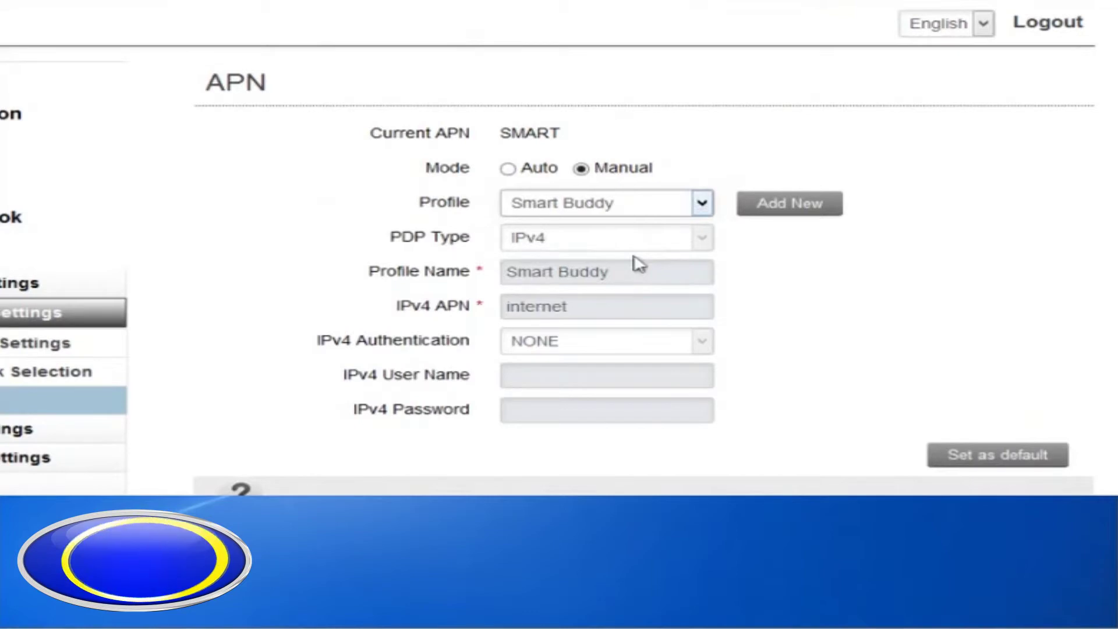
left_click(980, 457)
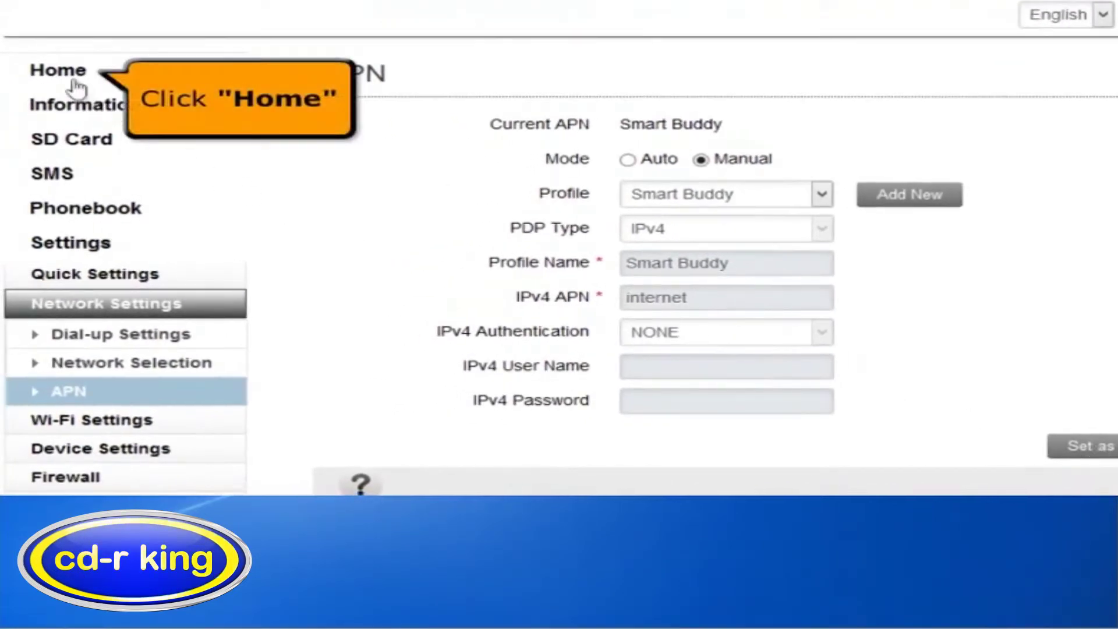
Reconnect the pocket WiFi to the SMART mobile network from Home and view Device Information
left_click(72, 81)
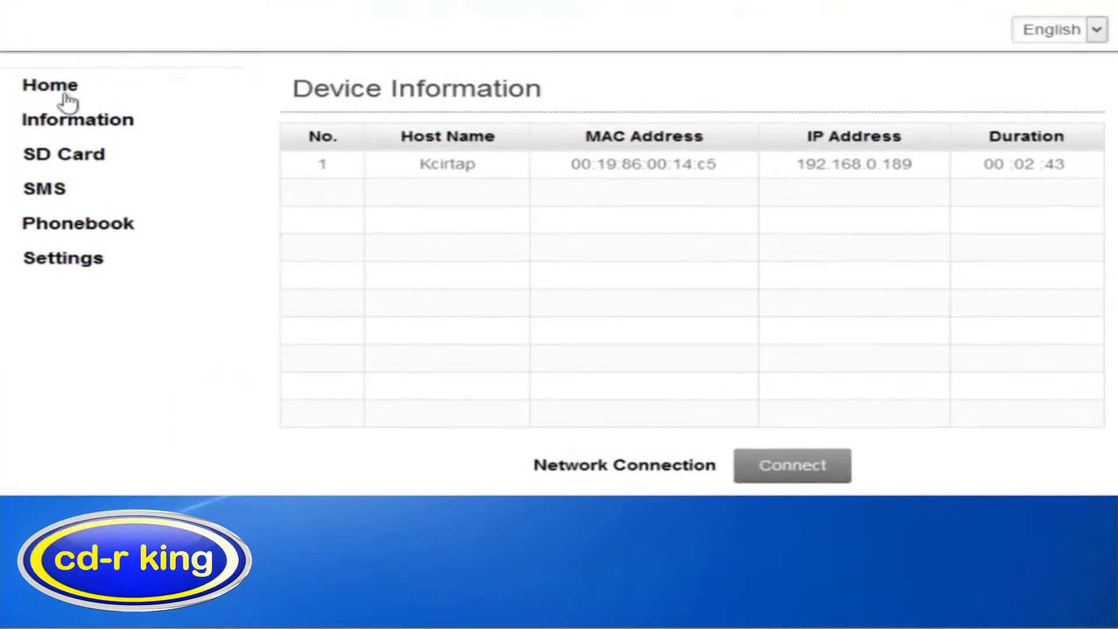
left_click(788, 476)
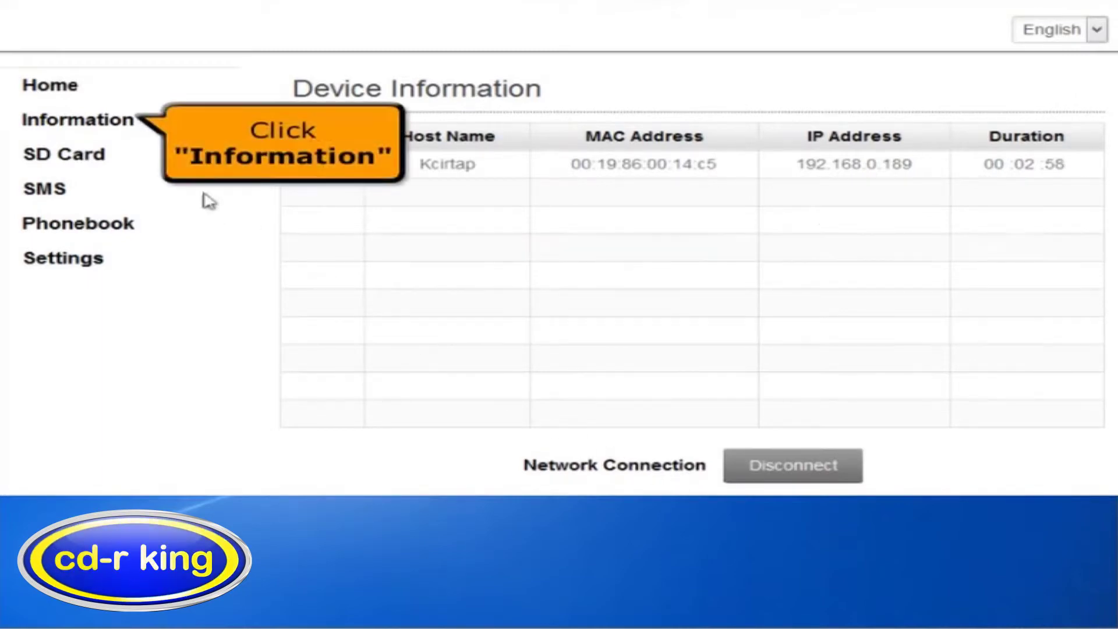
left_click(88, 123)
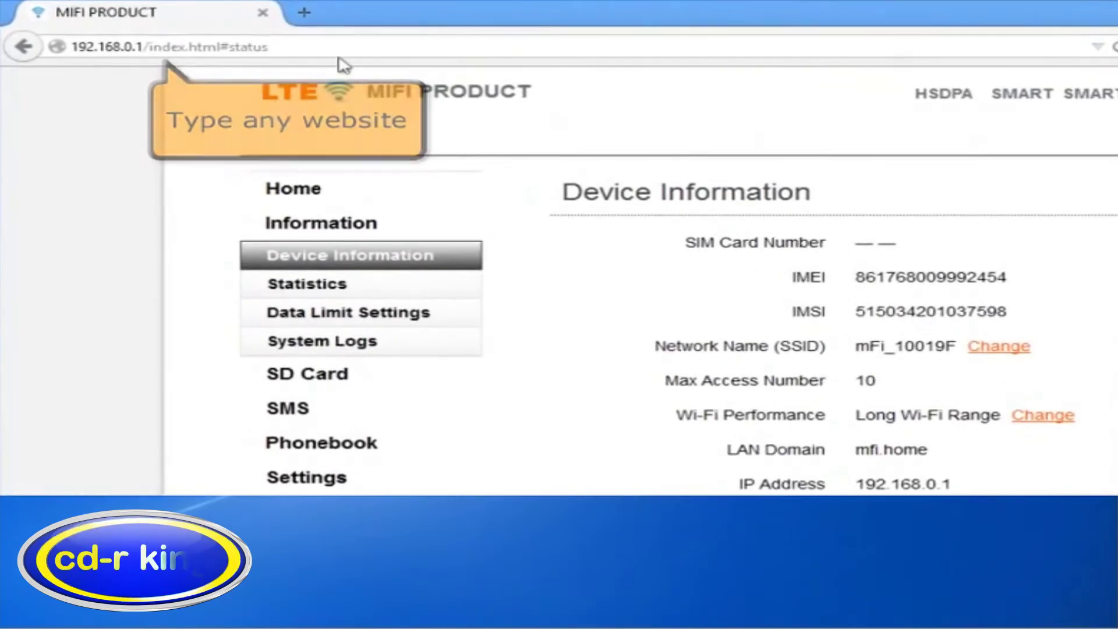
left_click(339, 57)
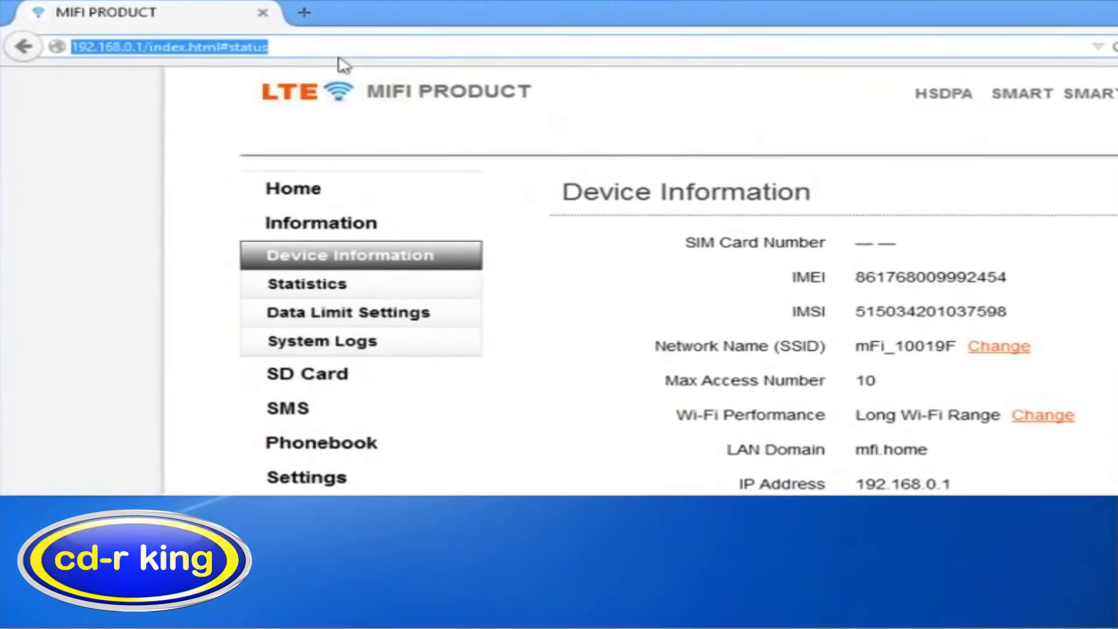
type("www")
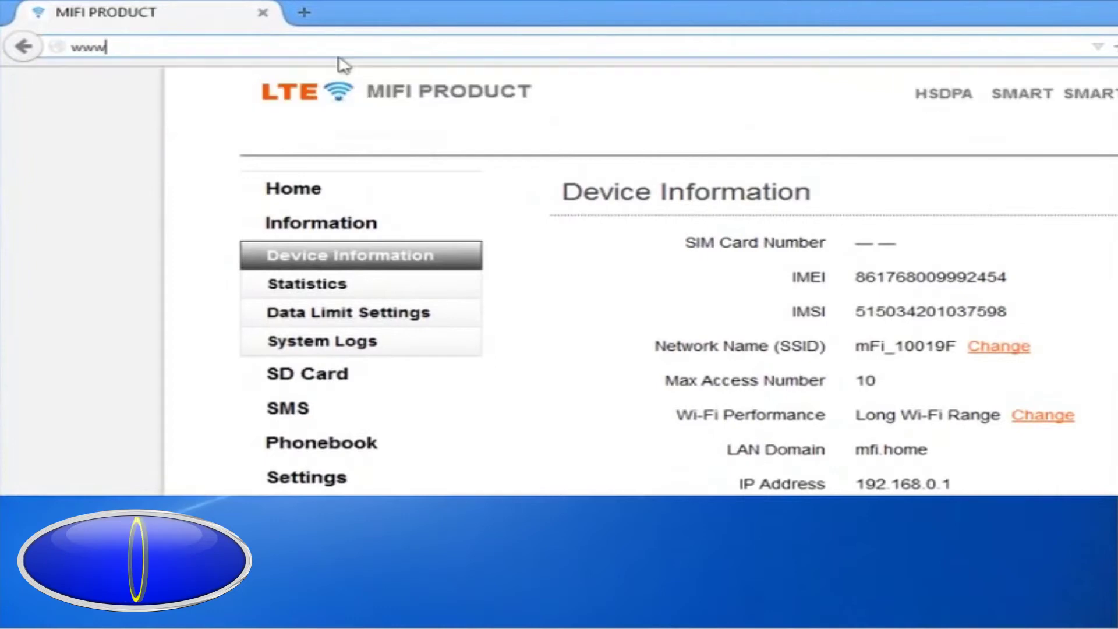
type(".cdrking.com")
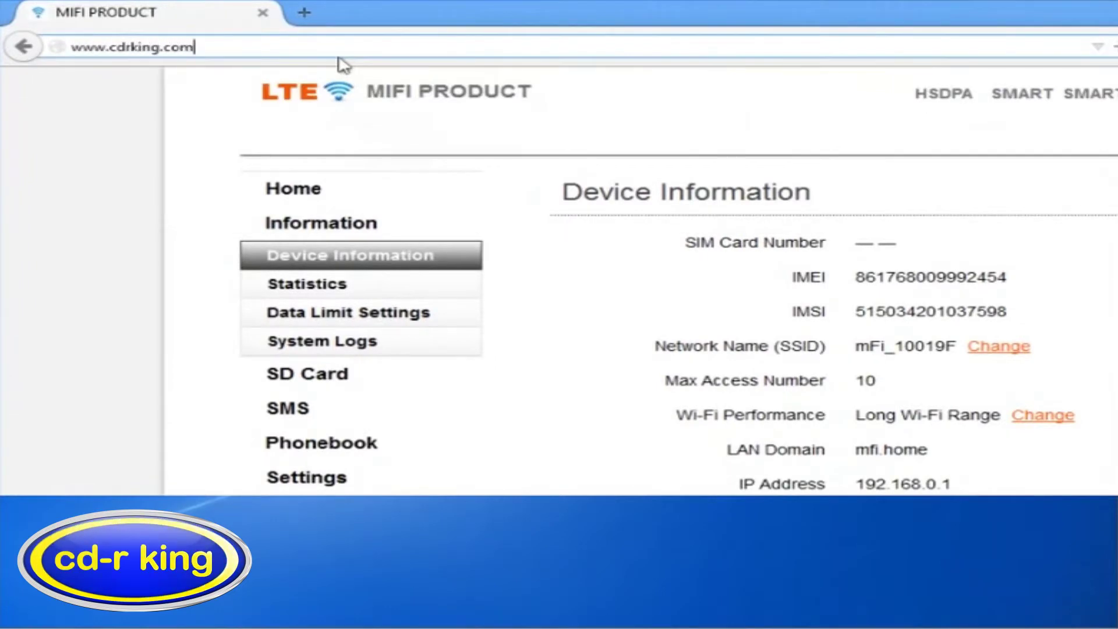
key("Return")
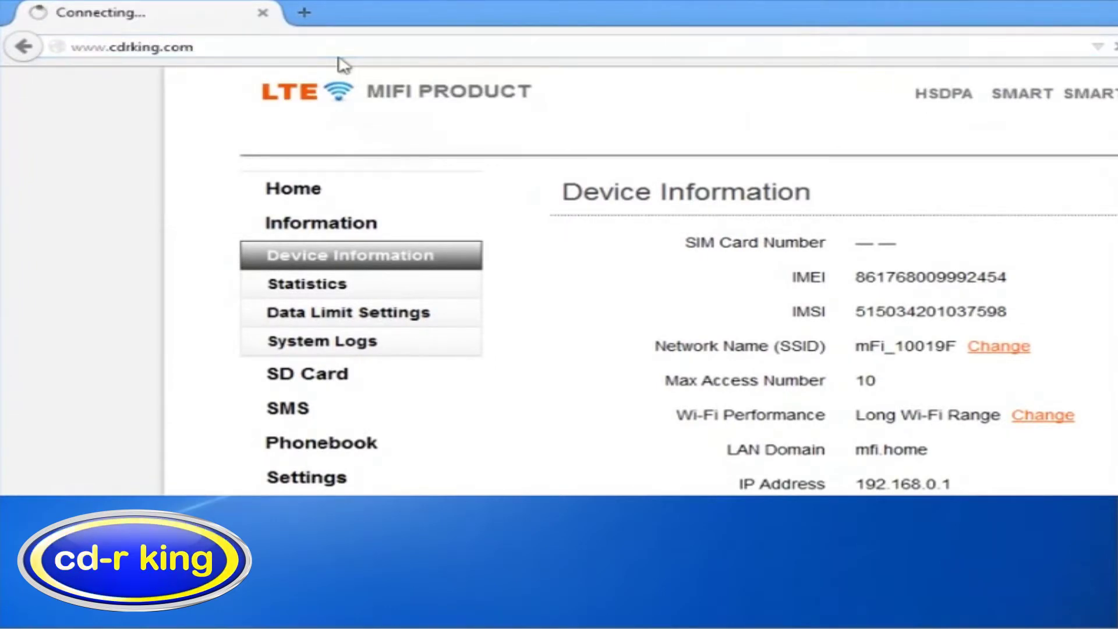